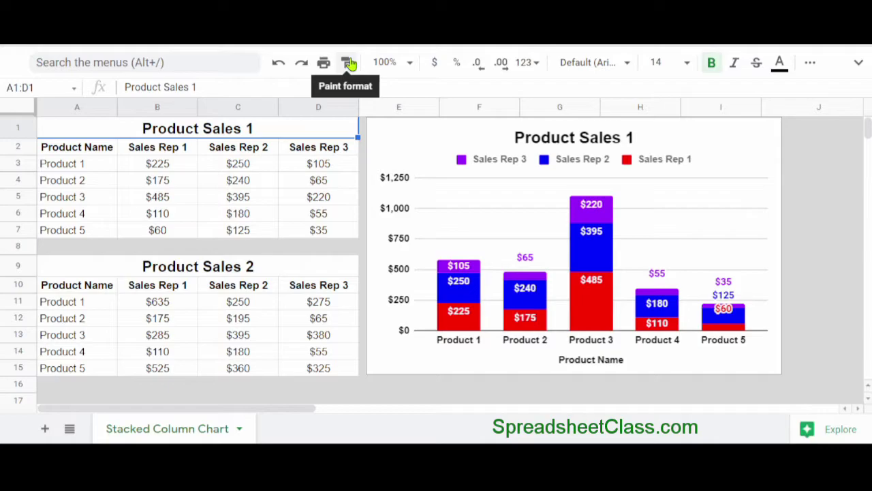
Step: Copy the Product Sales 1 chart and paste a duplicate at cell J1
left_click(402, 157)
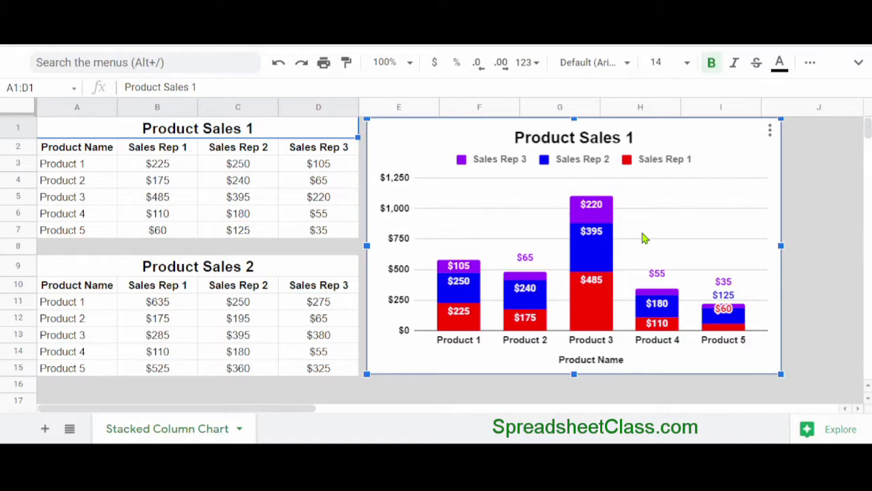
left_click(802, 170)
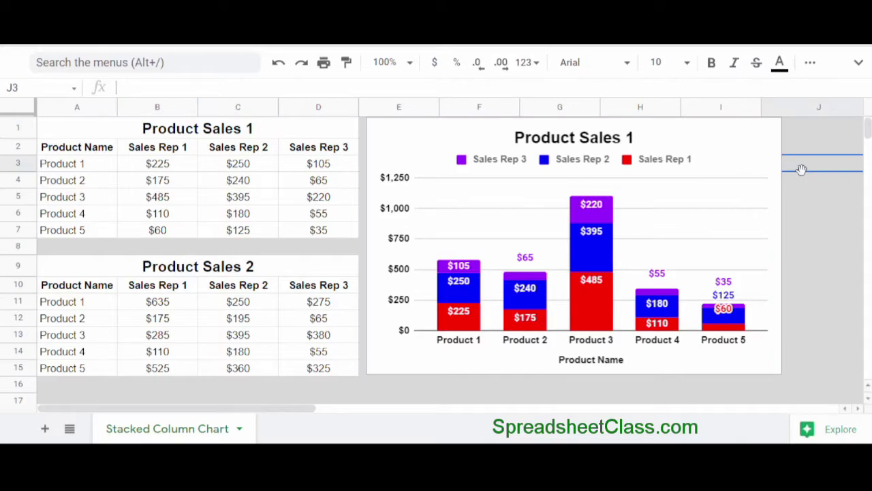
left_click(429, 144)
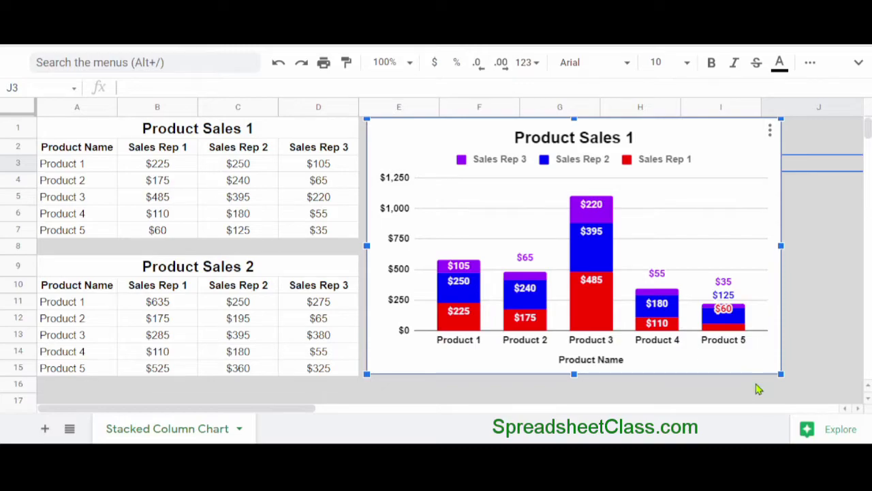
key("ctrl+c")
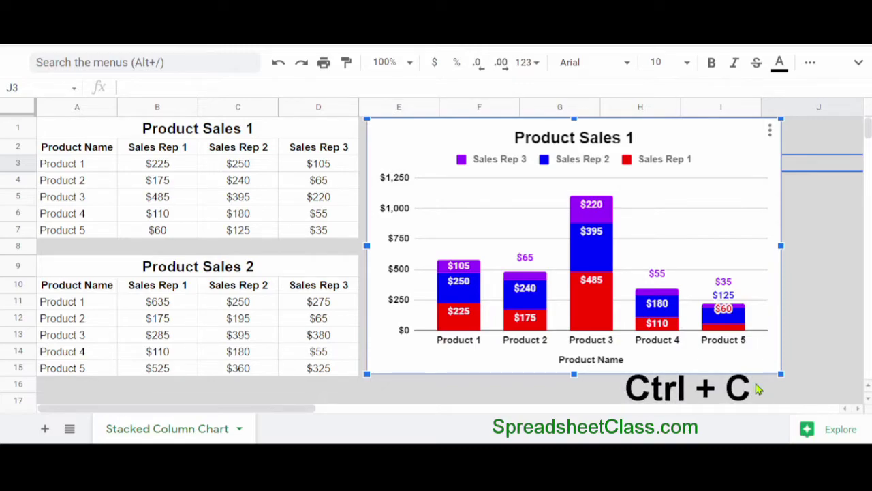
key("Escape")
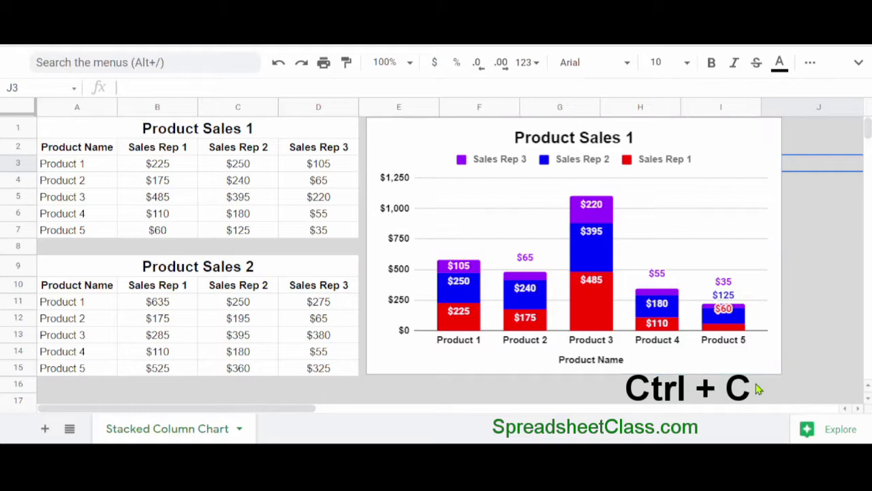
left_click(819, 135)
key("ctrl+v")
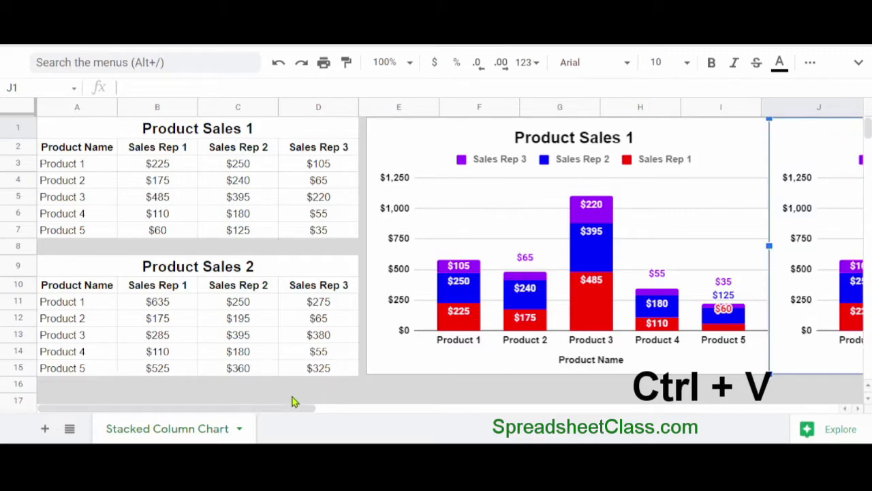
Step: Align the pasted chart directly beside the original Product Sales 1 chart, starting at column J
left_click_drag(286, 414, 407, 388)
left_click_drag(487, 156, 504, 158)
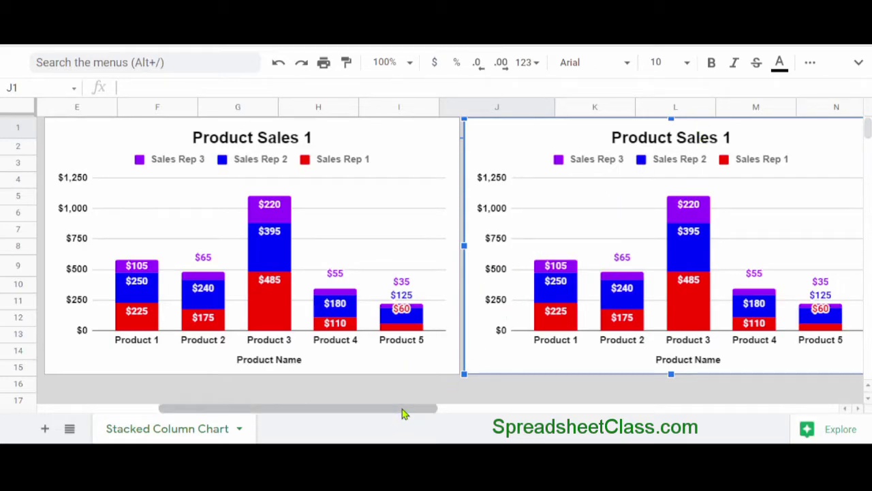
left_click_drag(402, 409, 208, 409)
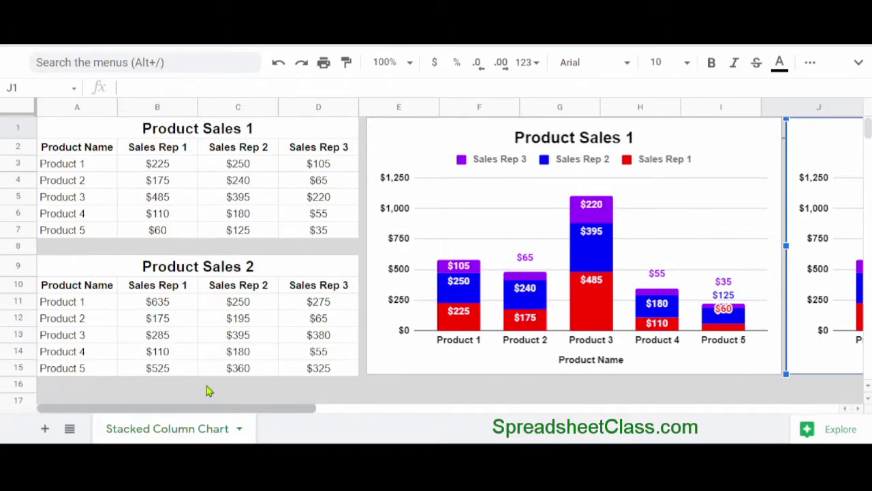
left_click(81, 273)
Step: Change the duplicate chart's data range from A1:D7 to A9:D15 in Chart editor Setup
left_click_drag(80, 273, 334, 374)
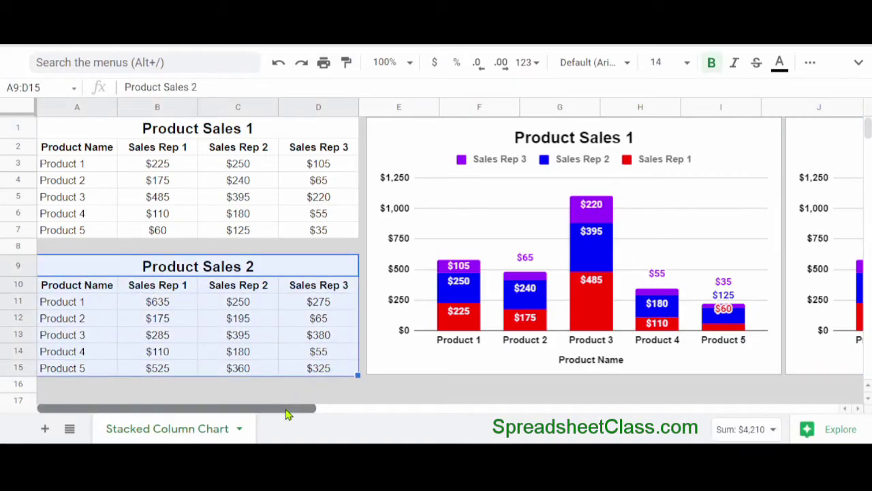
left_click_drag(288, 409, 475, 409)
left_click(648, 151)
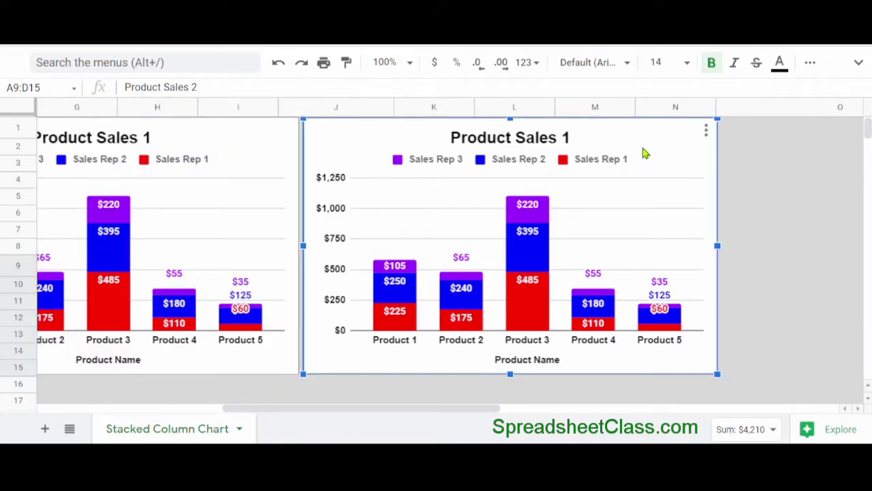
double_click(639, 153)
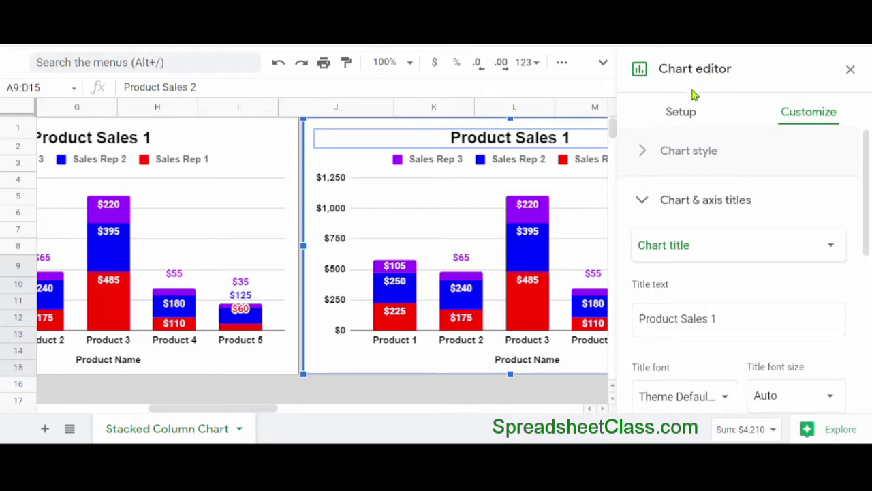
left_click(681, 113)
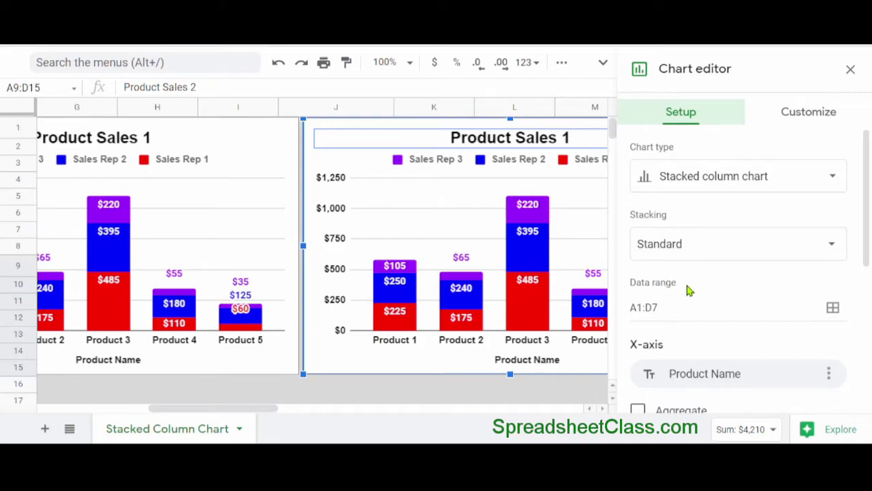
left_click(646, 307)
key("BackSpace")
type("9")
key("BackSpace")
type("15")
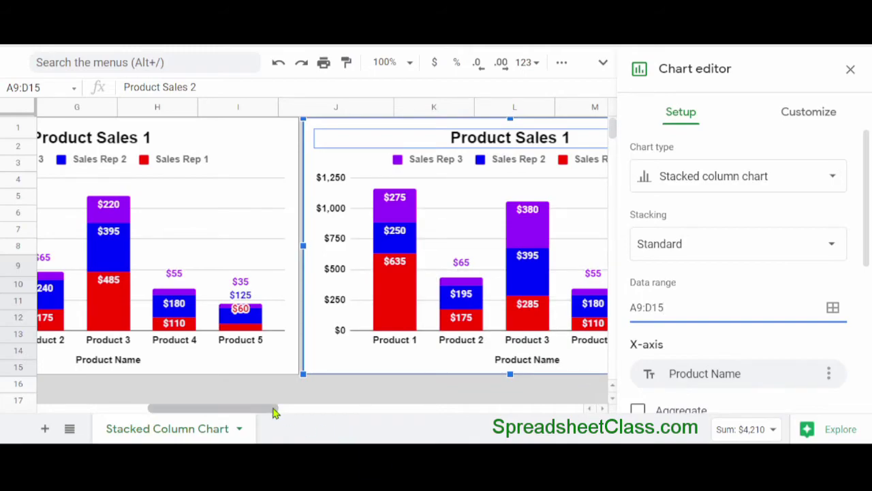
left_click_drag(274, 409, 126, 422)
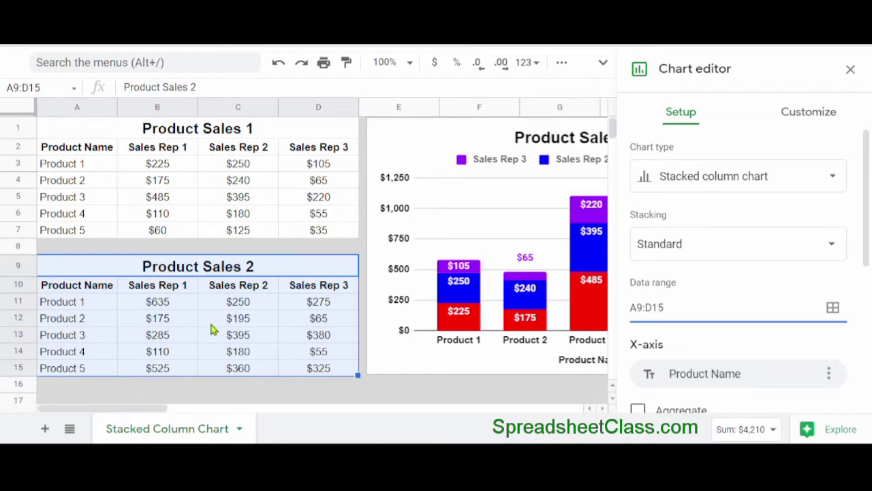
Step: Change the duplicate chart's title from 'Product Sales 1' to 'Product Sales 2' and close the editor
left_click_drag(148, 409, 331, 386)
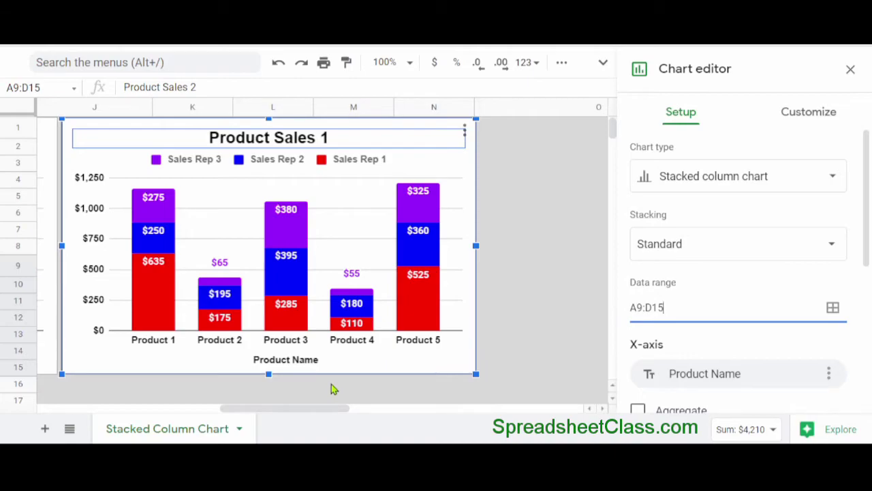
double_click(356, 136)
left_click(321, 137)
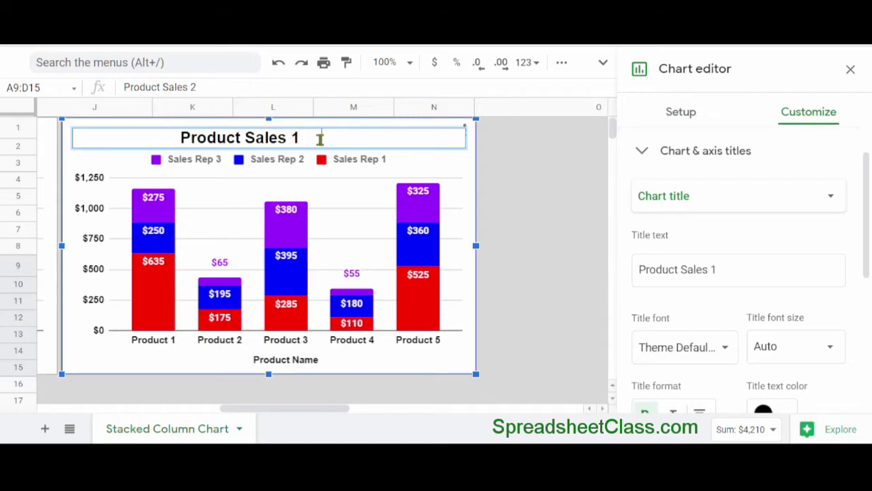
key("BackSpace")
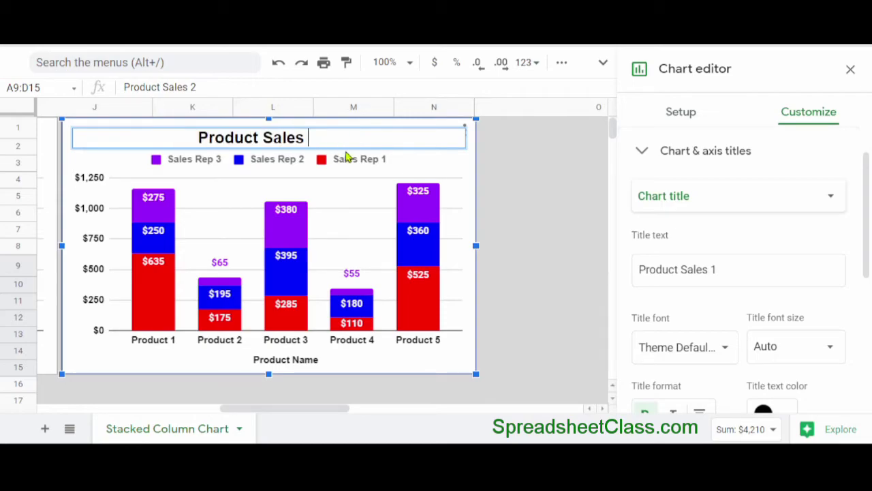
type("2")
key("Return")
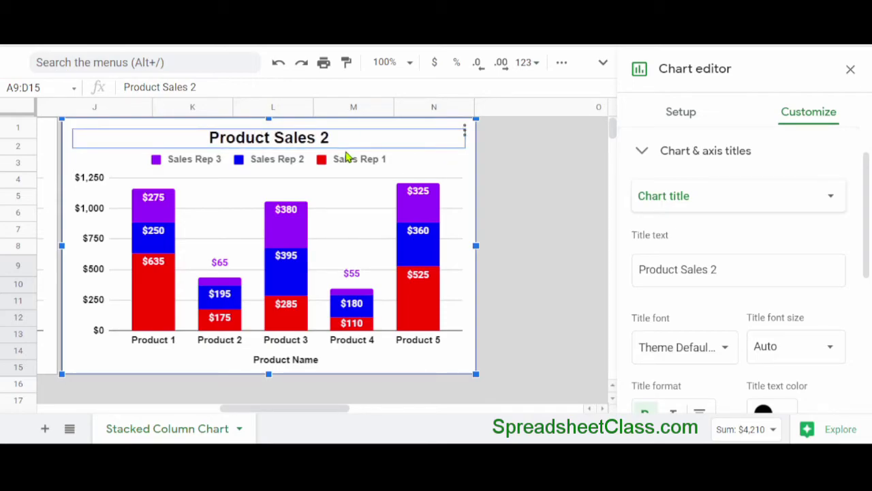
left_click(850, 68)
left_click_drag(406, 409, 268, 414)
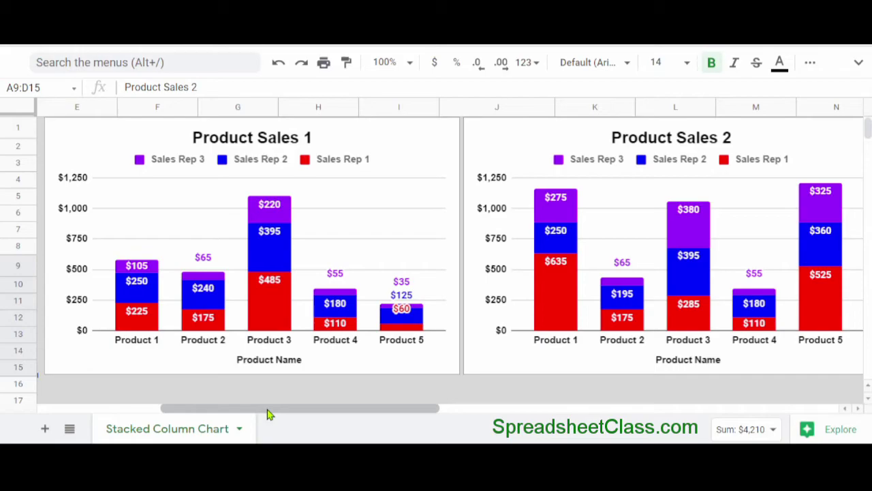
Step: Copy the Product Sales 1 chart using Copy chart from its three-dot menu
left_click(411, 158)
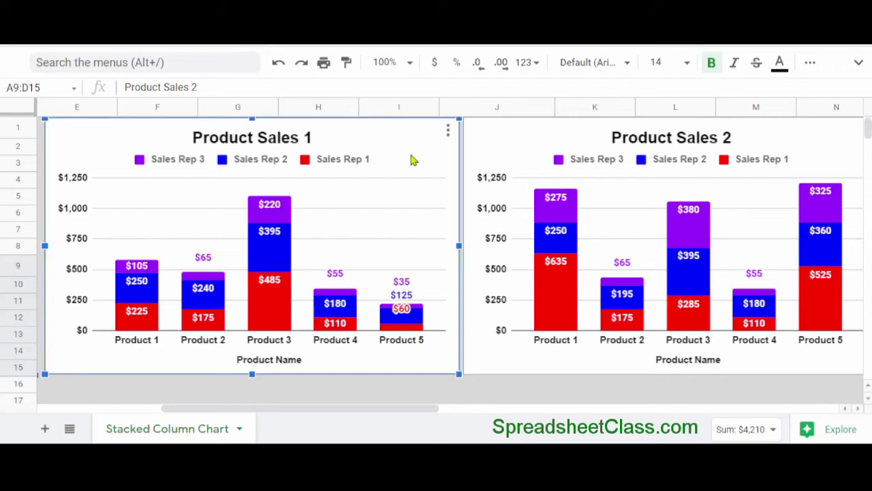
left_click(448, 133)
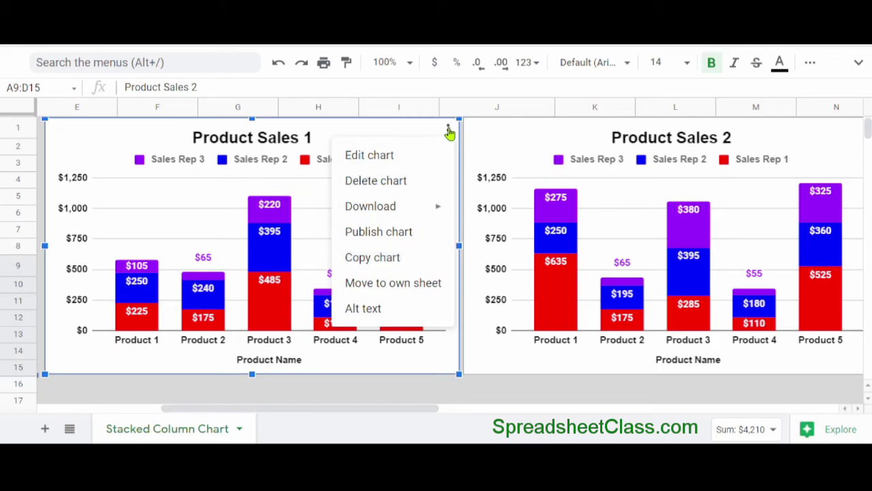
left_click(419, 263)
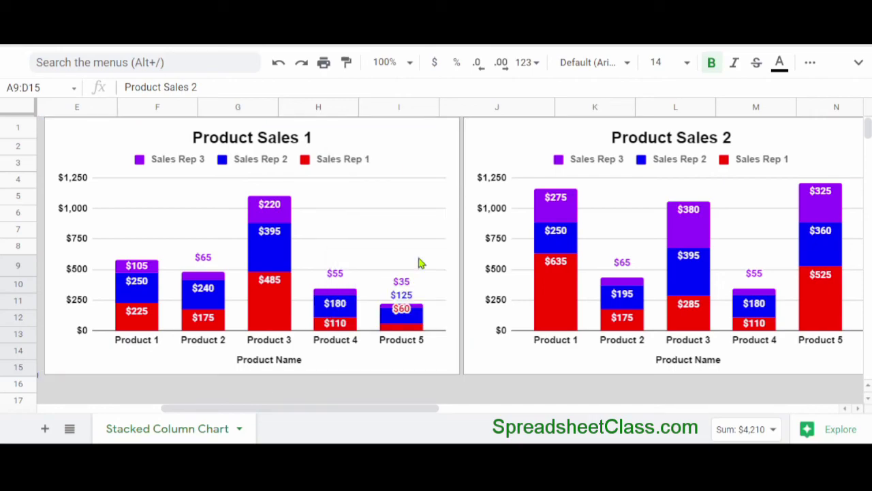